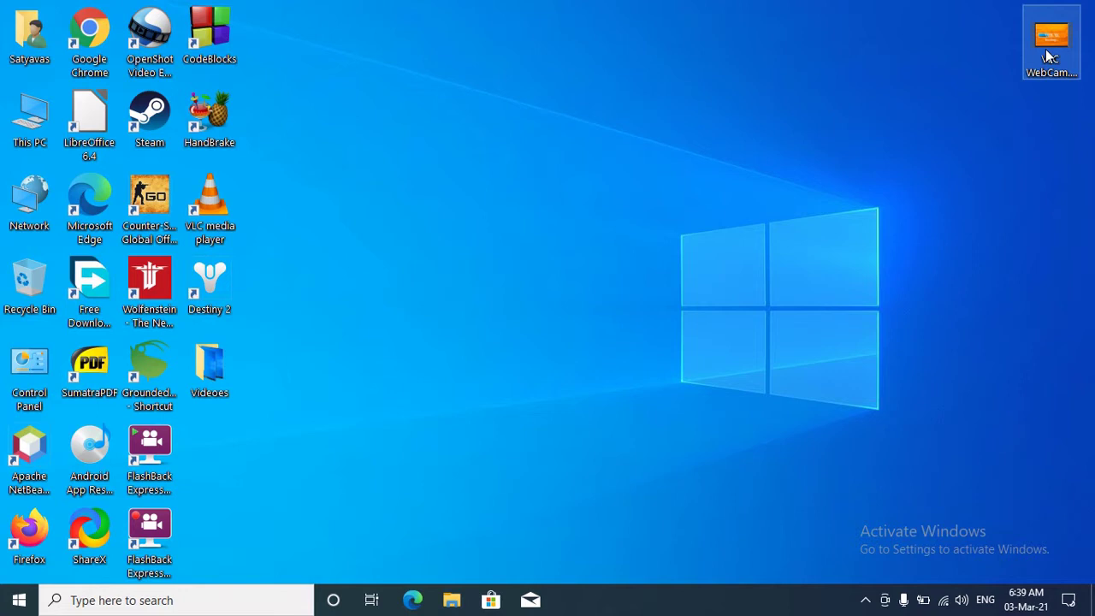
# Open the desktop video VLC WebCam.mp4 in VLC media player and pause it in a maximized window
pyautogui.rightClick(1045, 49)
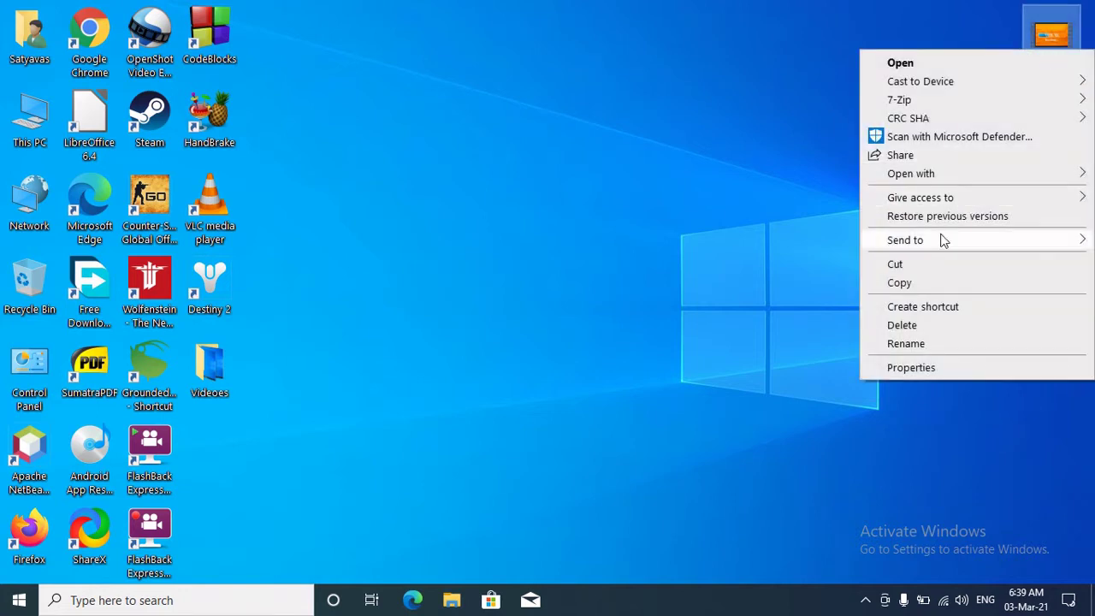
pyautogui.moveTo(966, 176)
pyautogui.click(718, 212)
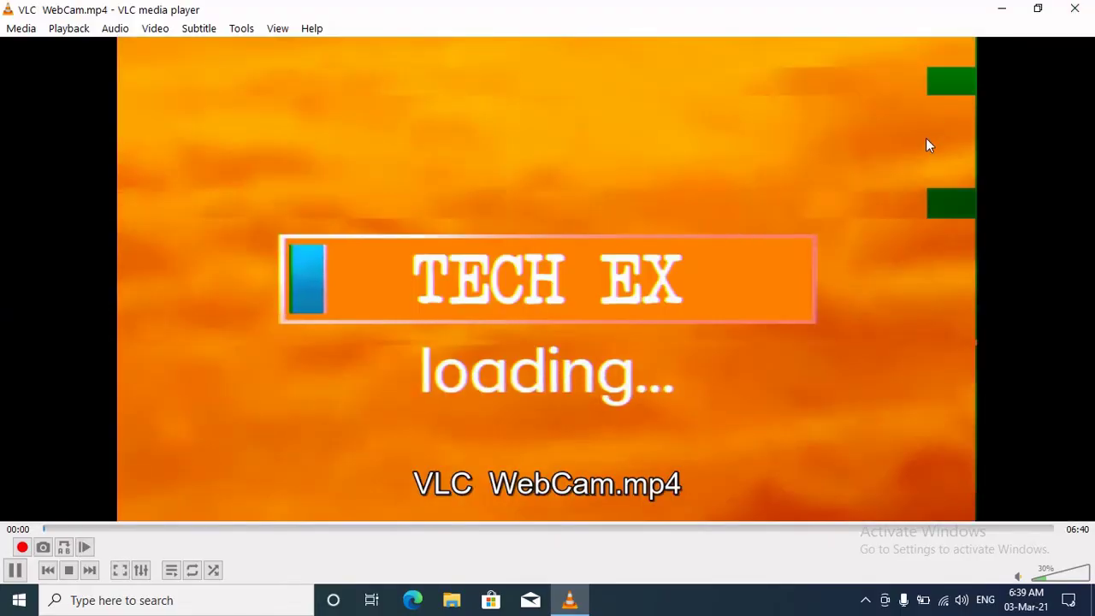
pyautogui.doubleClick(925, 138)
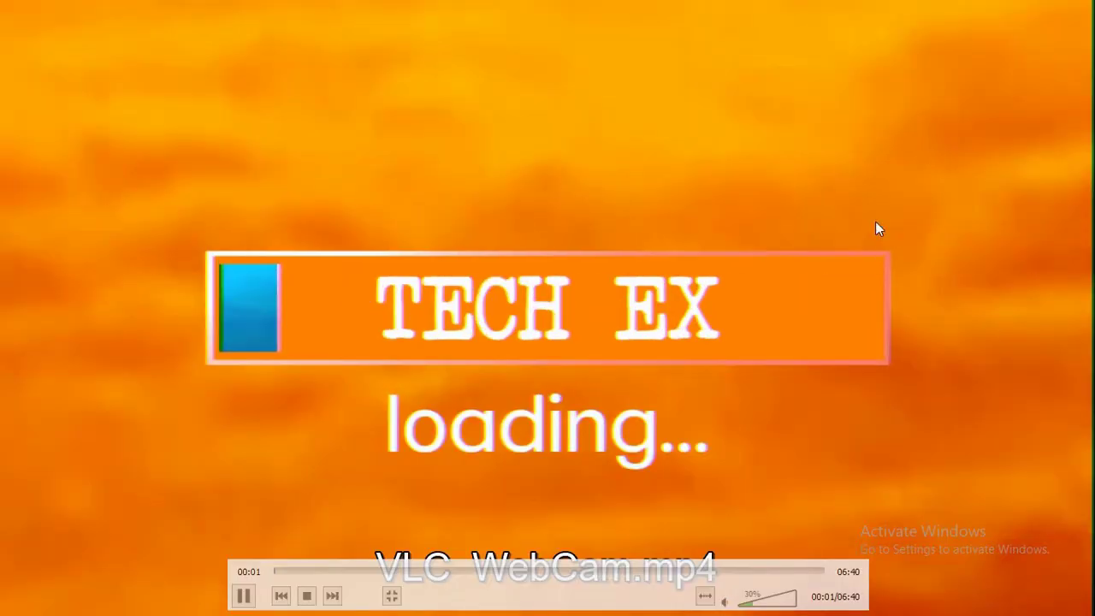
pyautogui.click(242, 596)
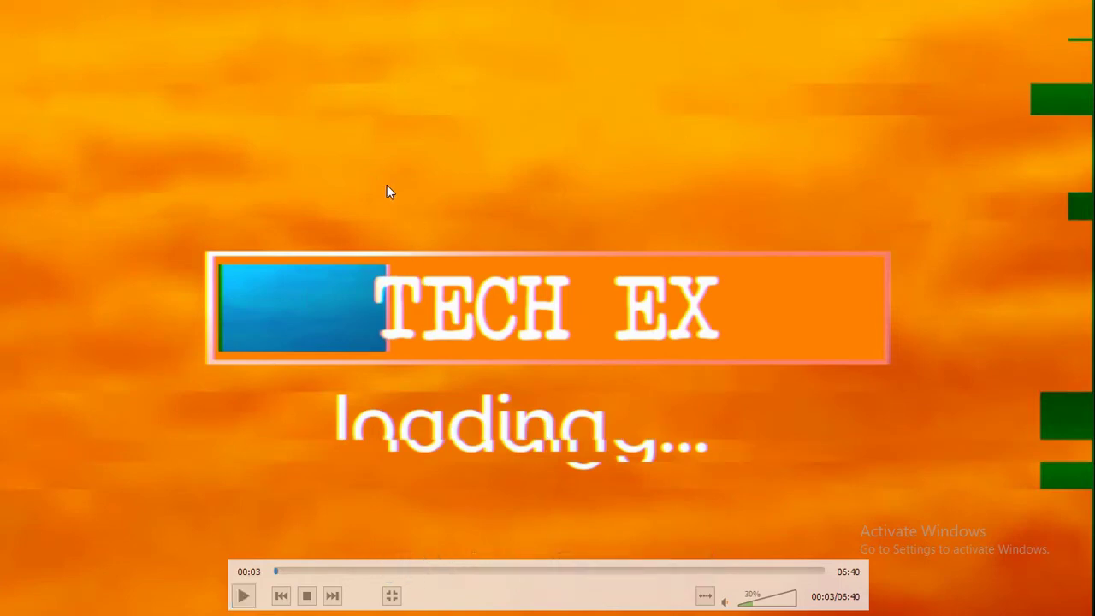
pyautogui.doubleClick(877, 145)
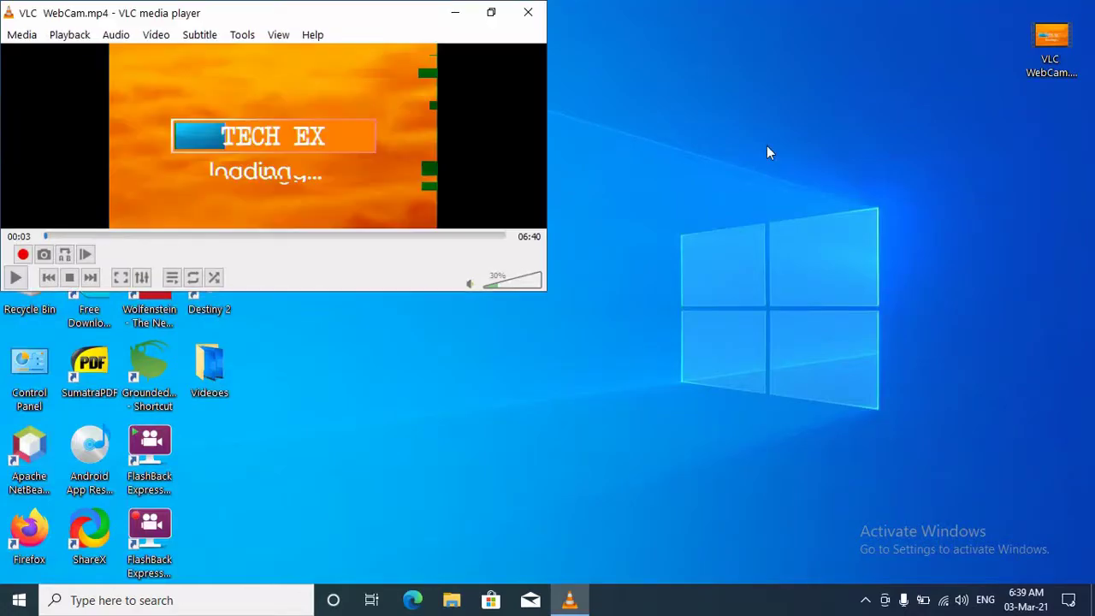
pyautogui.doubleClick(464, 92)
pyautogui.doubleClick(470, 96)
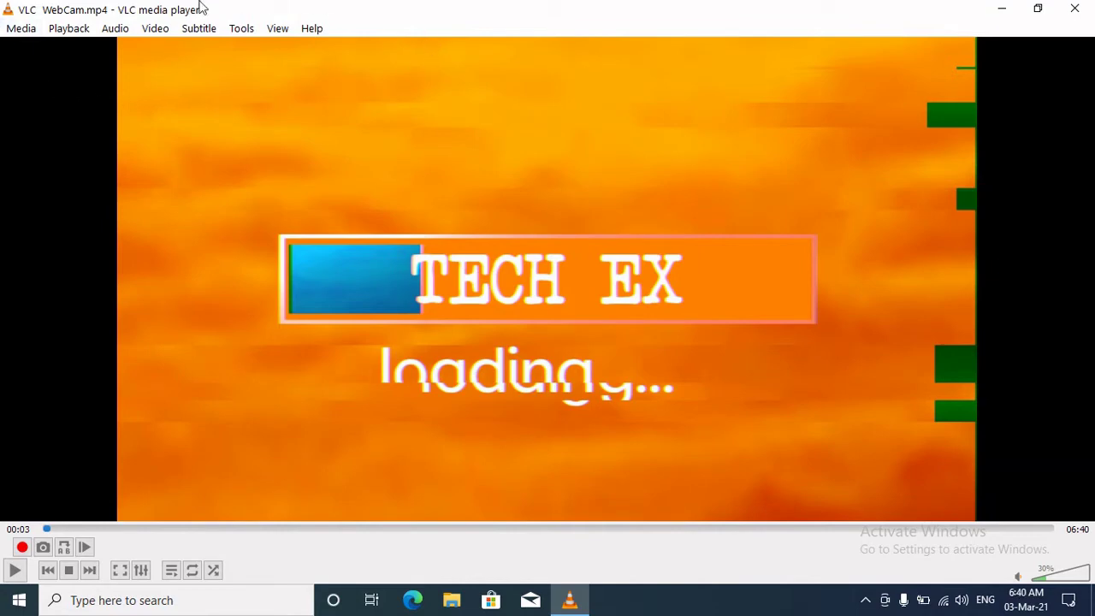
# Enable the Puzzle game effect among the Geometry video effects in Adjustments and Effects
pyautogui.click(241, 32)
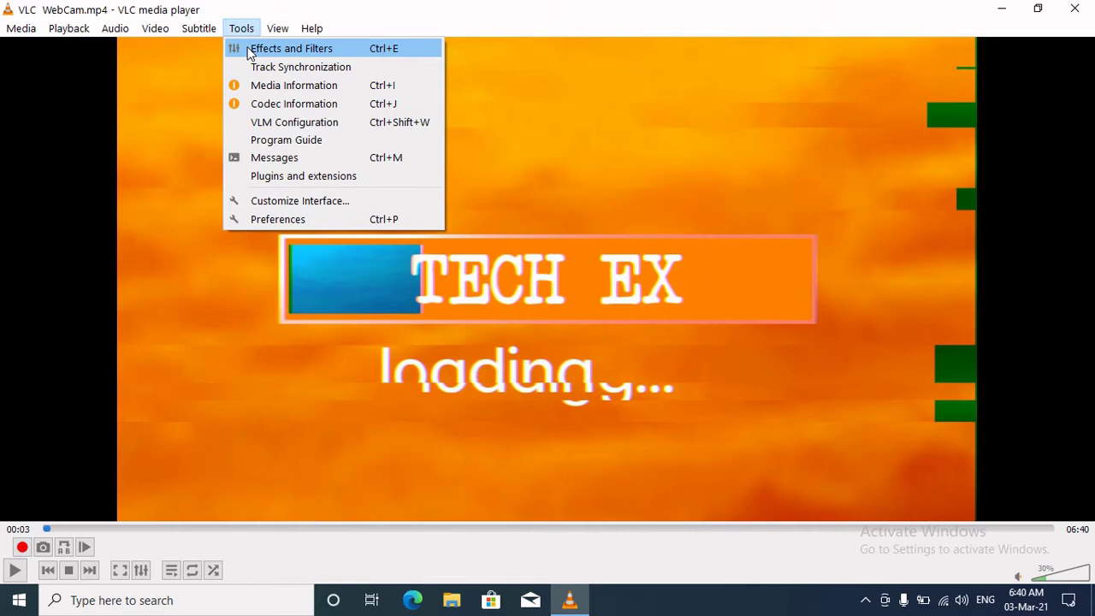
pyautogui.click(250, 51)
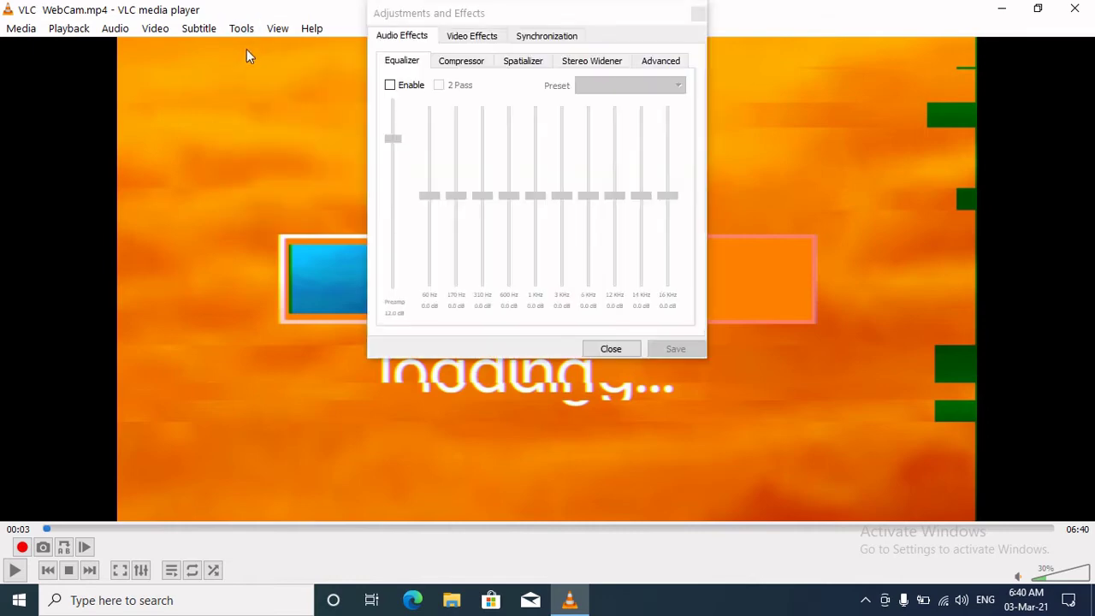
pyautogui.moveTo(540, 15); pyautogui.dragTo(520, 109)
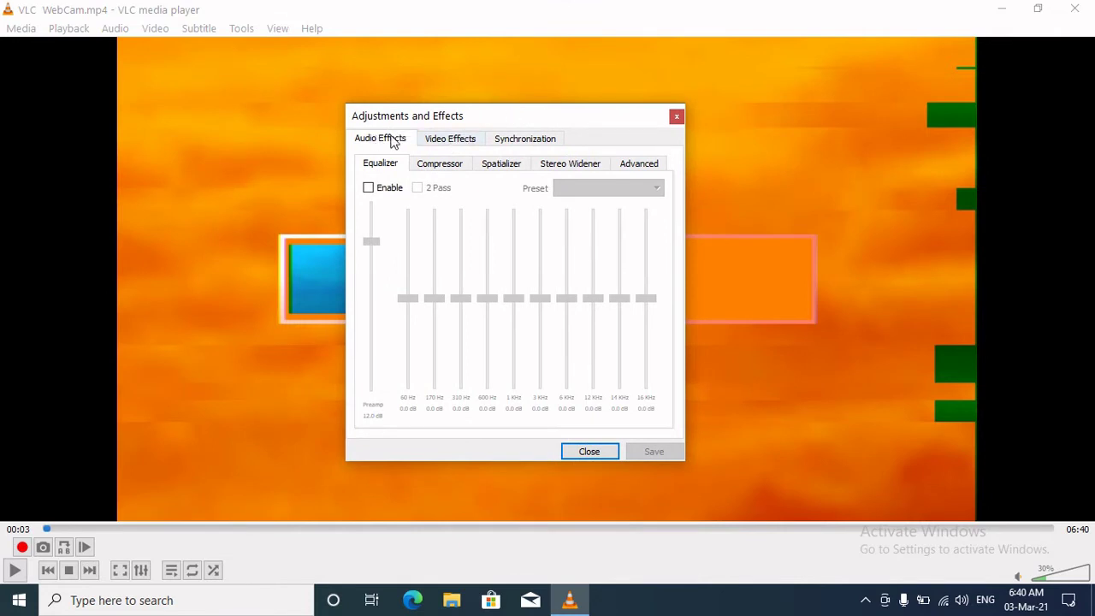
pyautogui.click(461, 143)
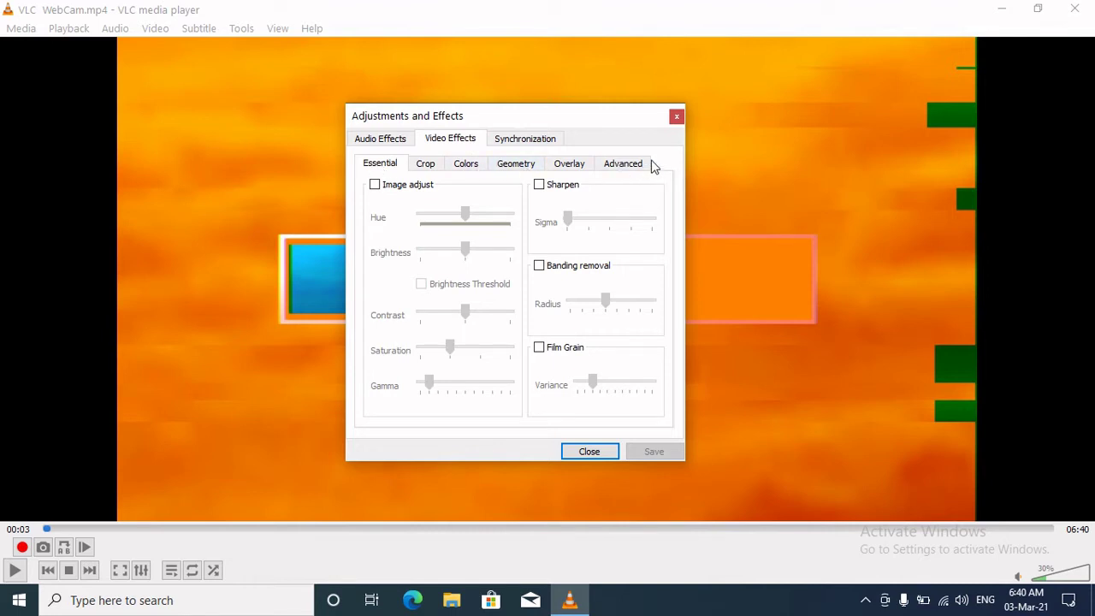
pyautogui.click(517, 166)
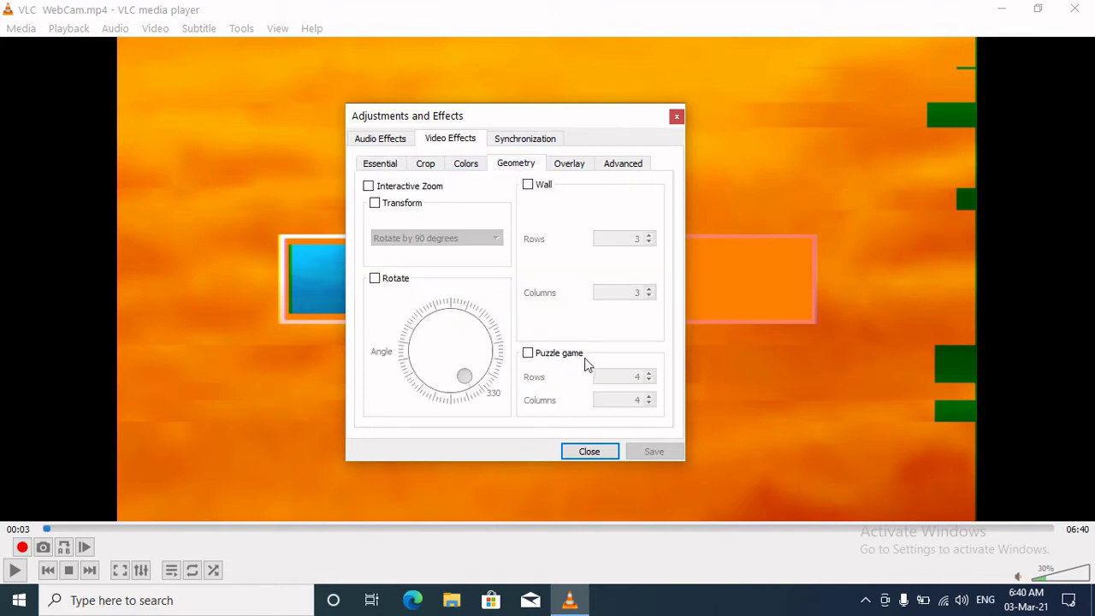
pyautogui.click(528, 354)
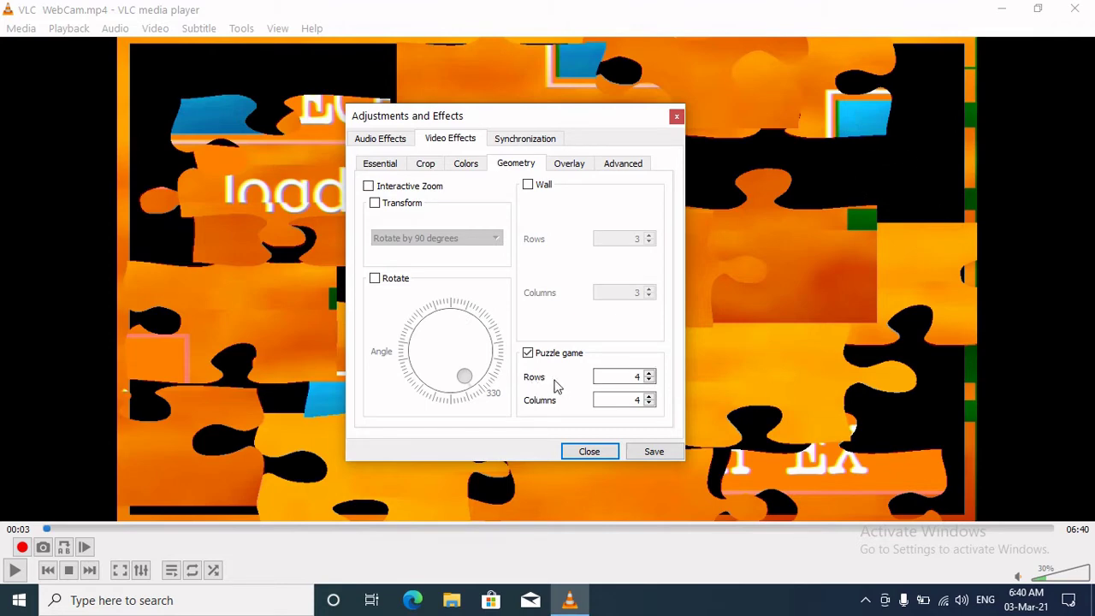
# Set the puzzle game to 8 rows and 8 columns
pyautogui.click(642, 377)
pyautogui.press('BackSpace')
pyautogui.write('8')
pyautogui.click(642, 400)
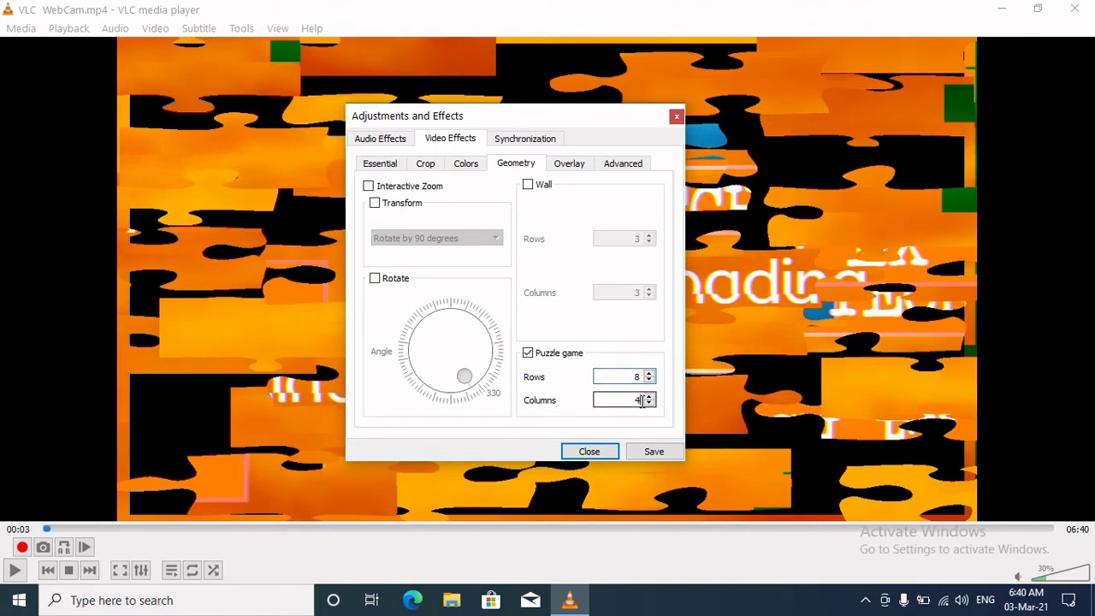
pyautogui.press('BackSpace')
pyautogui.write('8')
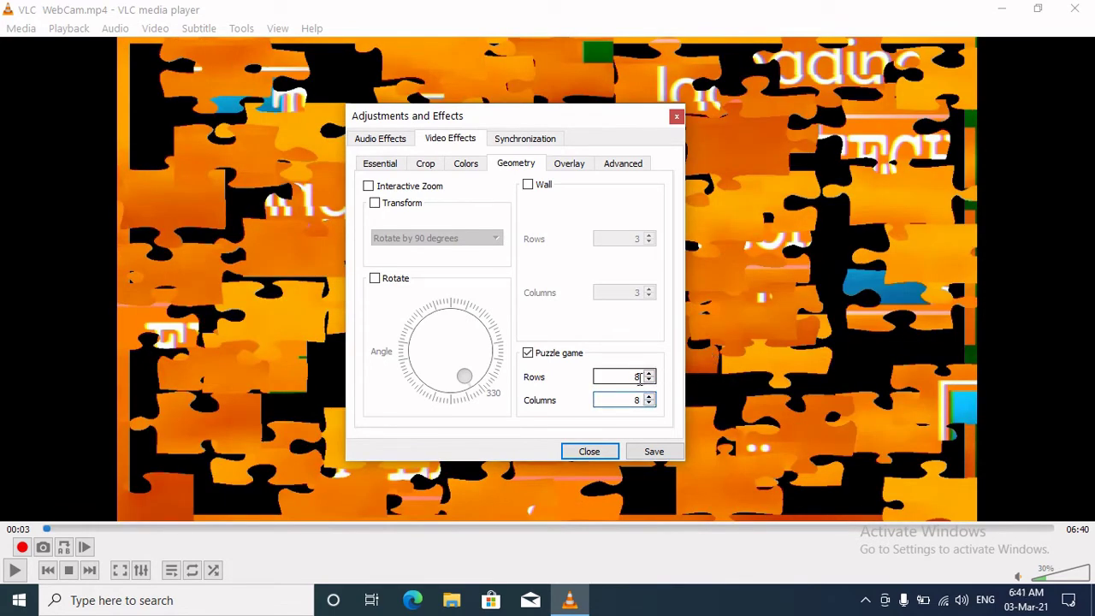
# Set the puzzle game to 10 rows and 10 columns, then save the effect settings and close the dialog
pyautogui.click(646, 378)
pyautogui.press('BackSpace')
pyautogui.write('10')
pyautogui.click(641, 400)
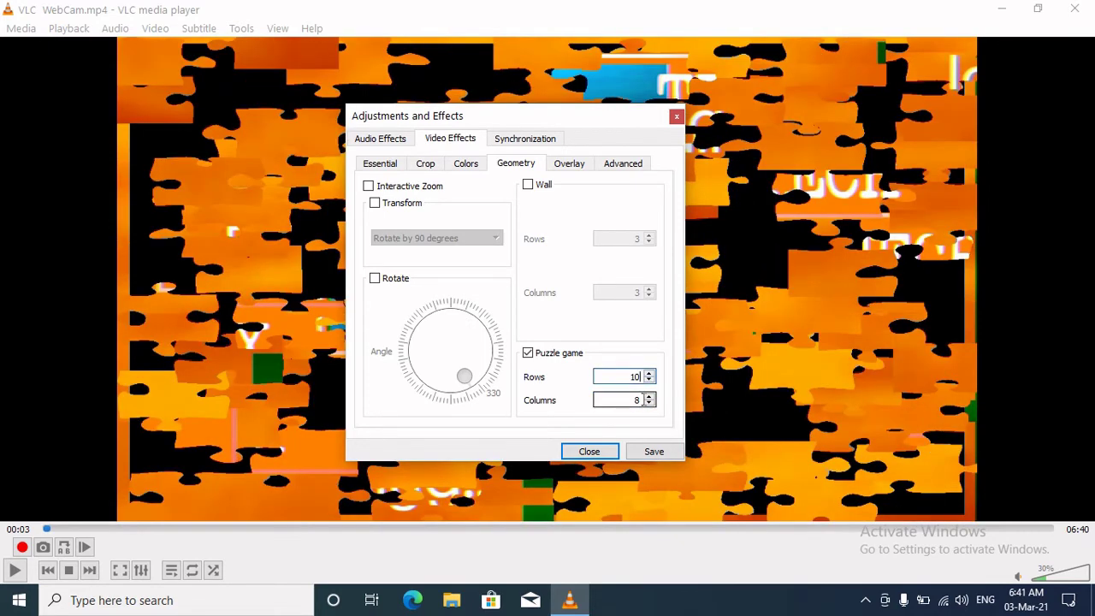
pyautogui.press('BackSpace')
pyautogui.write('10')
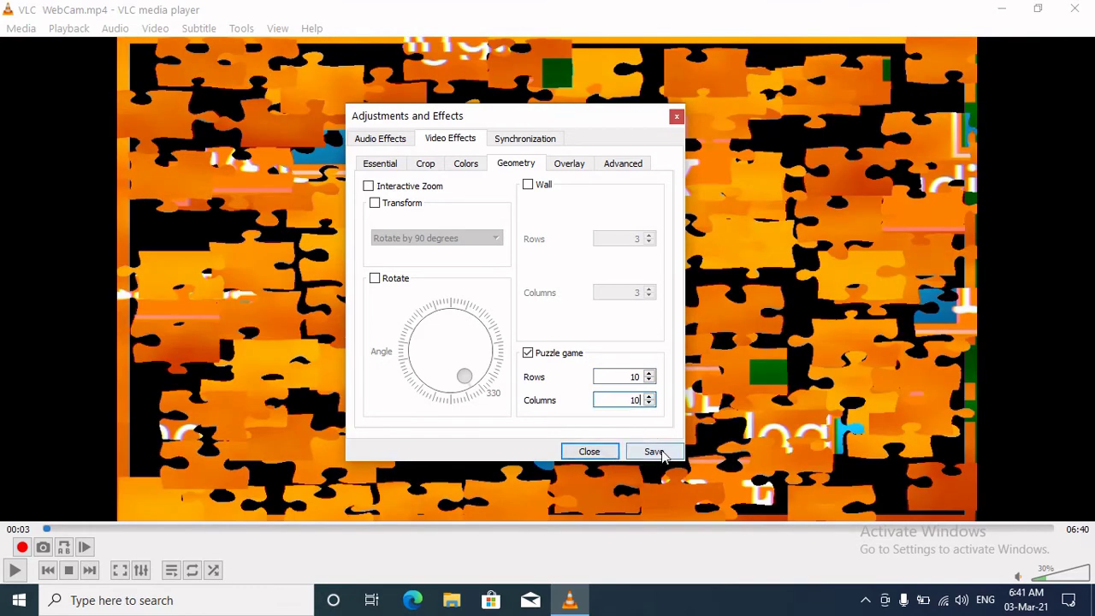
pyautogui.click(653, 451)
pyautogui.click(589, 452)
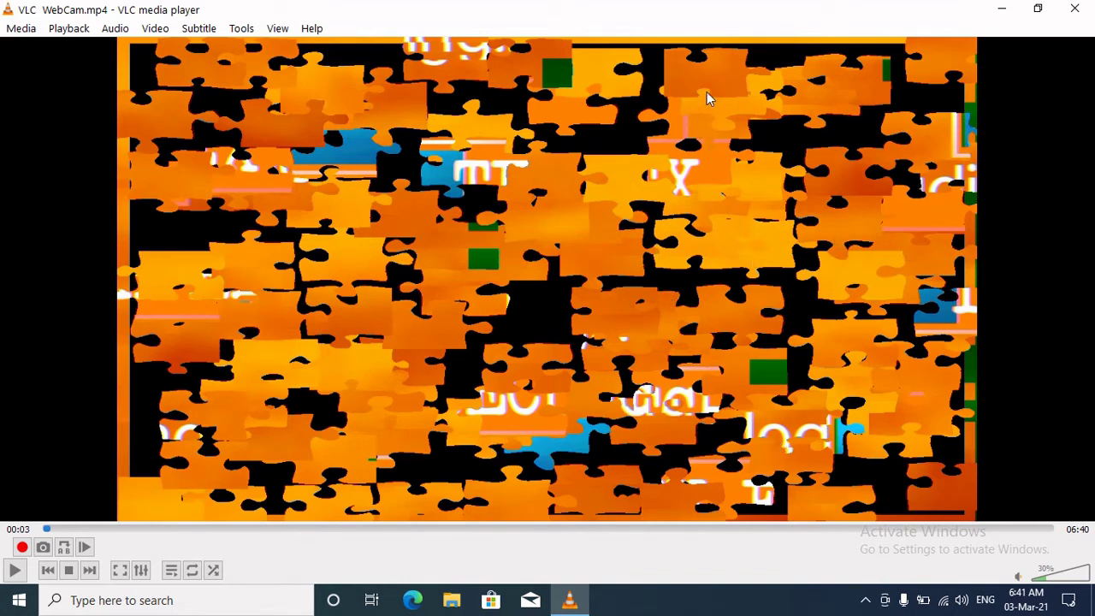
# Play the puzzle by moving several pieces from the upper part of the paused picture to other positions
pyautogui.moveTo(706, 91); pyautogui.dragTo(379, 116)
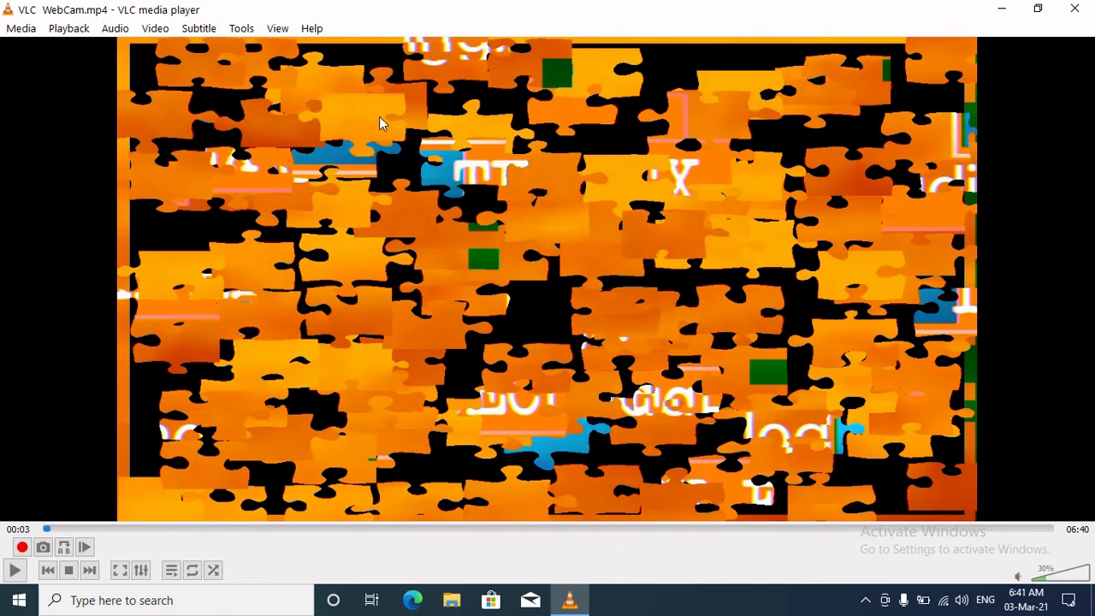
pyautogui.moveTo(576, 79); pyautogui.dragTo(741, 148)
pyautogui.moveTo(483, 168); pyautogui.dragTo(700, 64)
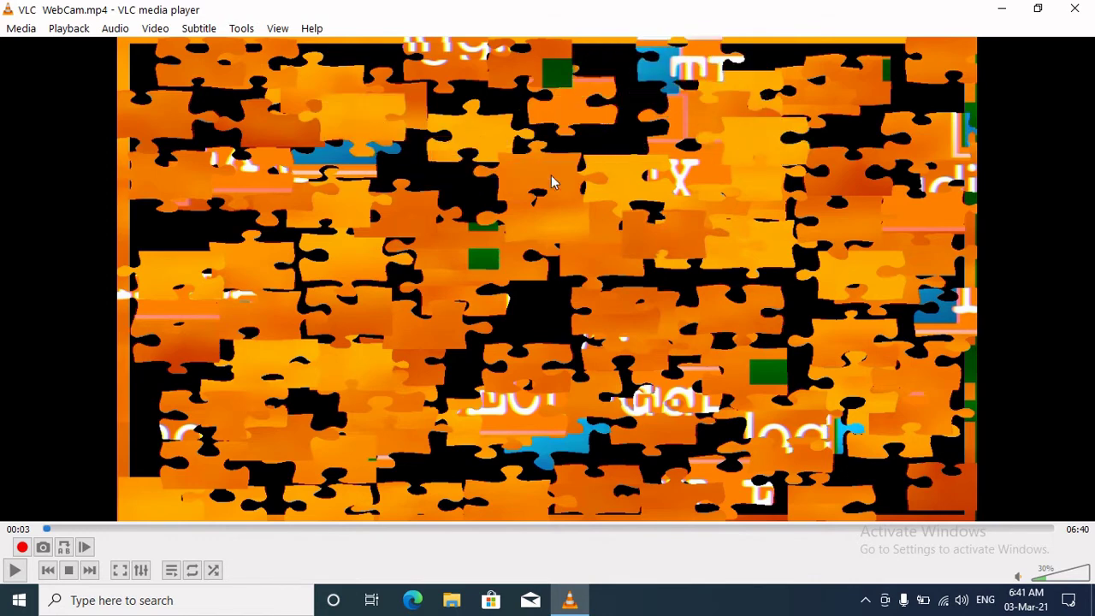
pyautogui.moveTo(582, 96); pyautogui.dragTo(533, 281)
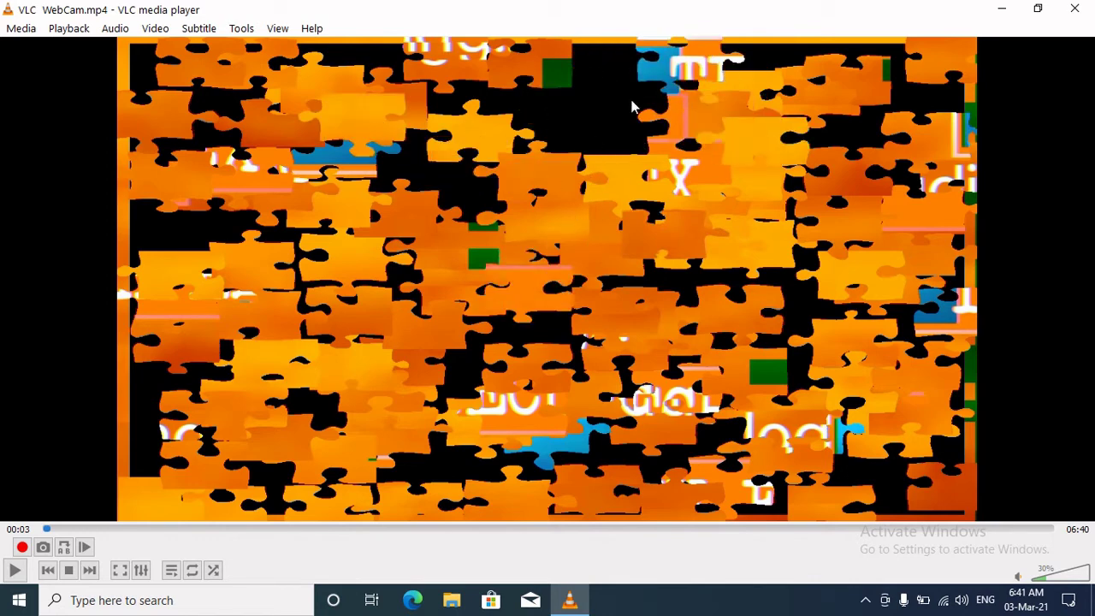
pyautogui.moveTo(468, 72); pyautogui.dragTo(614, 244)
pyautogui.moveTo(539, 67); pyautogui.dragTo(624, 161)
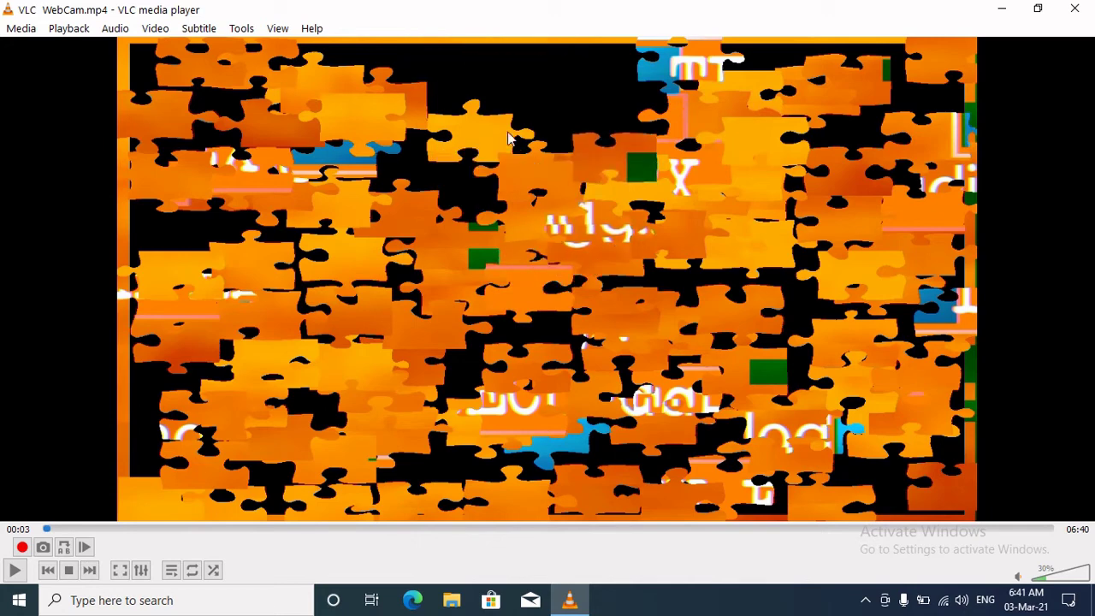
pyautogui.moveTo(453, 133); pyautogui.dragTo(488, 110)
pyautogui.moveTo(381, 112); pyautogui.dragTo(633, 161)
pyautogui.moveTo(380, 96); pyautogui.dragTo(410, 183)
pyautogui.moveTo(406, 114); pyautogui.dragTo(749, 424)
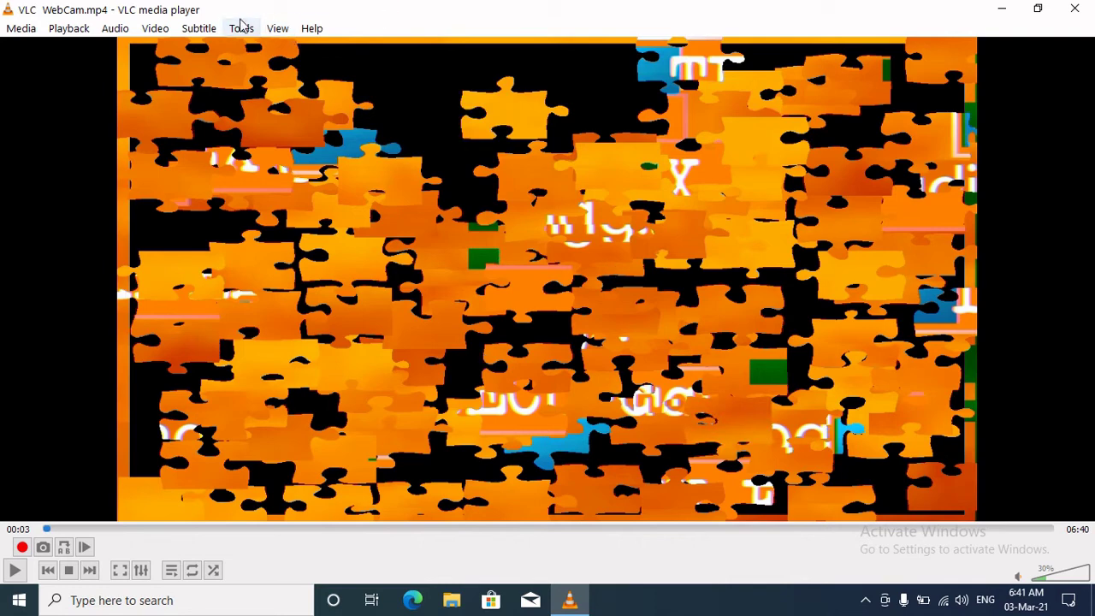
# Close the media player with the puzzle video
pyautogui.click(278, 28)
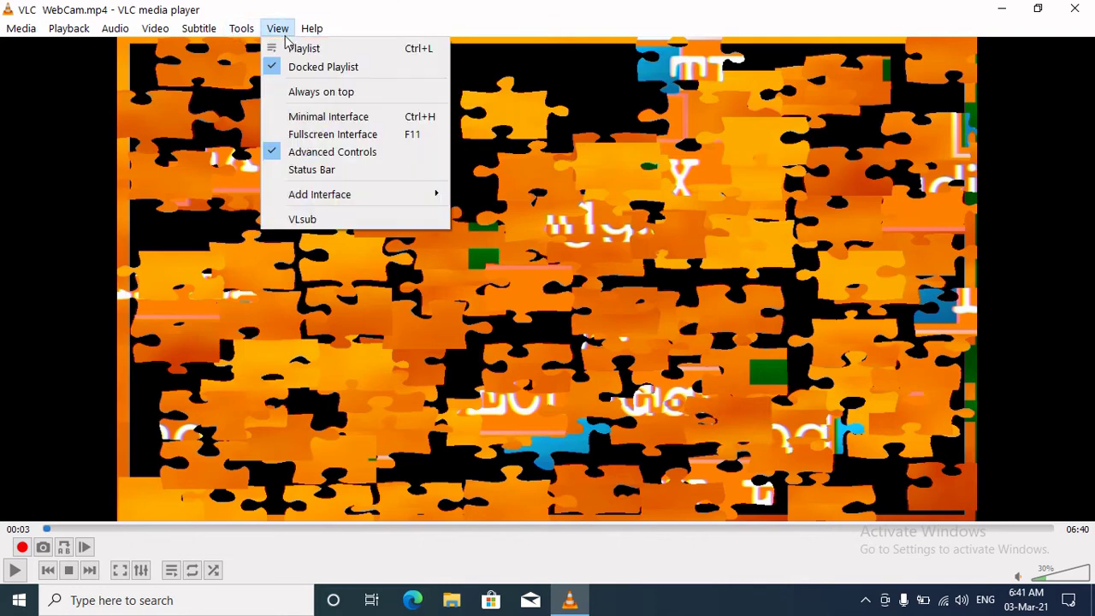
pyautogui.click(708, 236)
pyautogui.click(1074, 7)
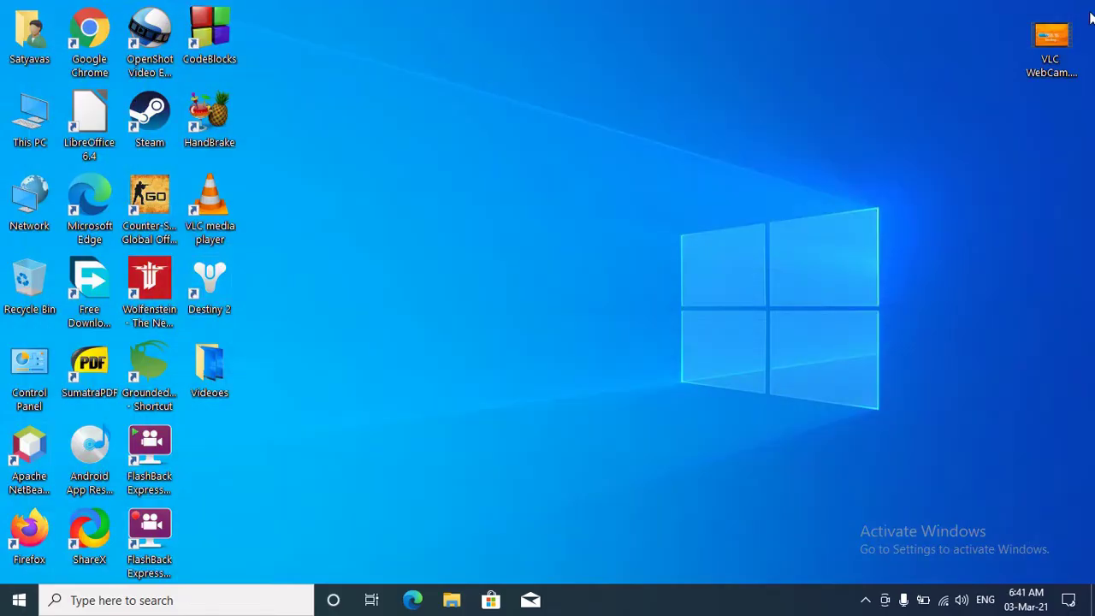
pyautogui.rightClick(606, 147)
pyautogui.click(684, 204)
pyautogui.rightClick(601, 173)
pyautogui.click(672, 225)
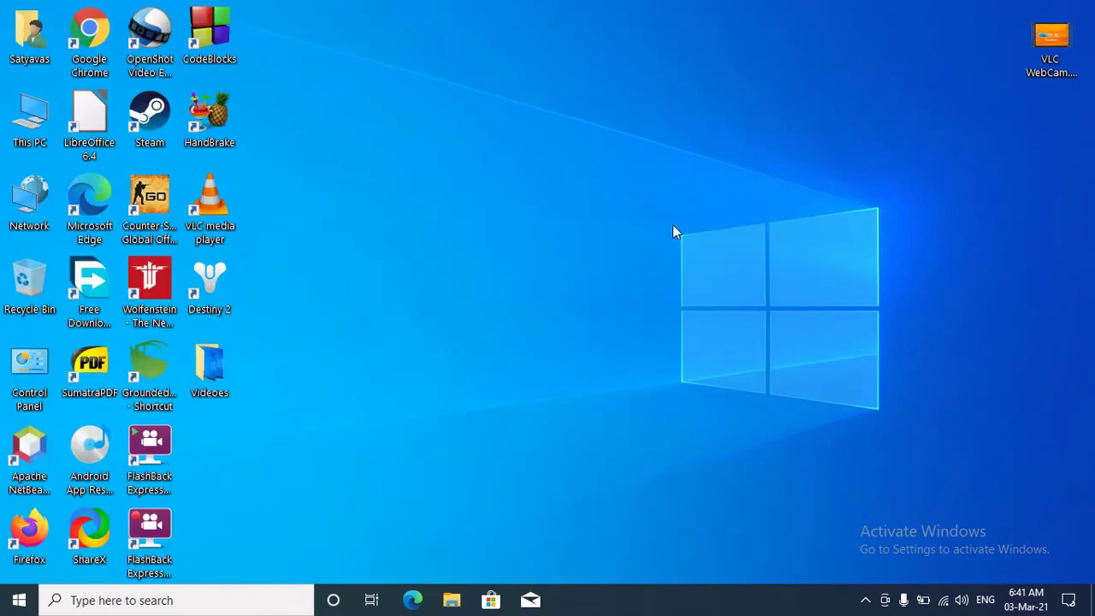